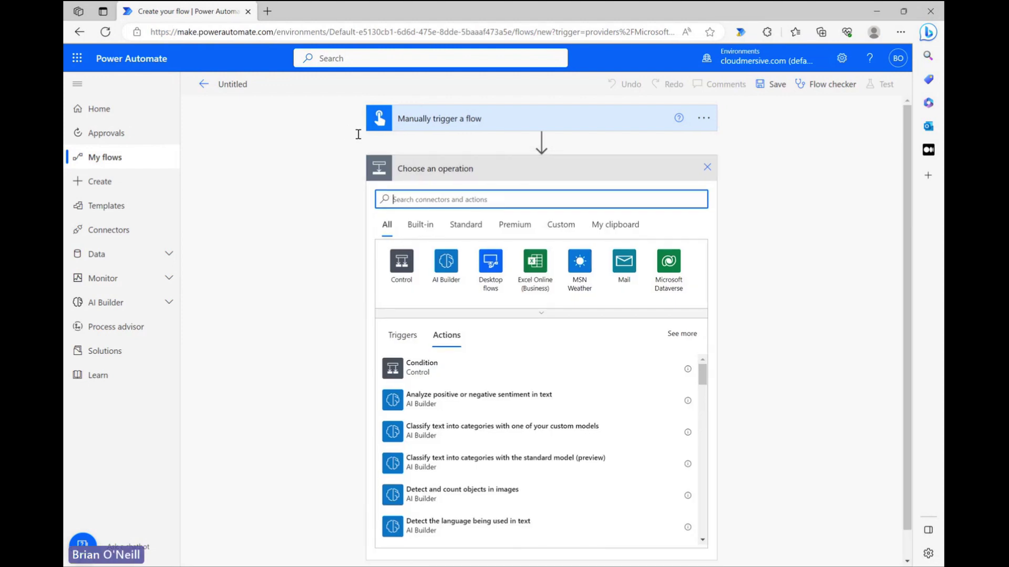
Add a OneDrive Get file content action reading /Nintex & PA Tests/Lorem Ipsum Comments.docx.
text(Onedrive get file)
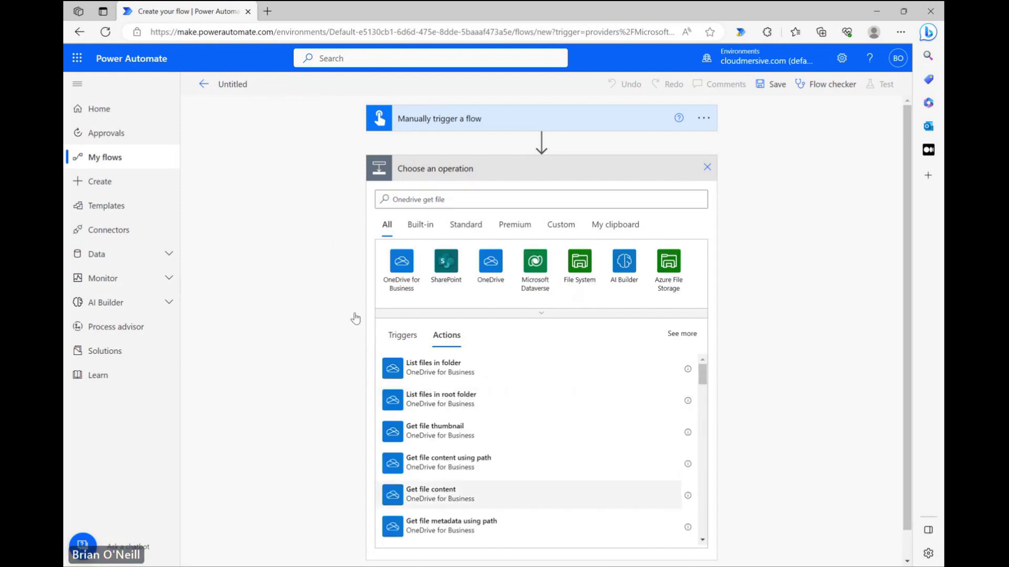
click(431, 491)
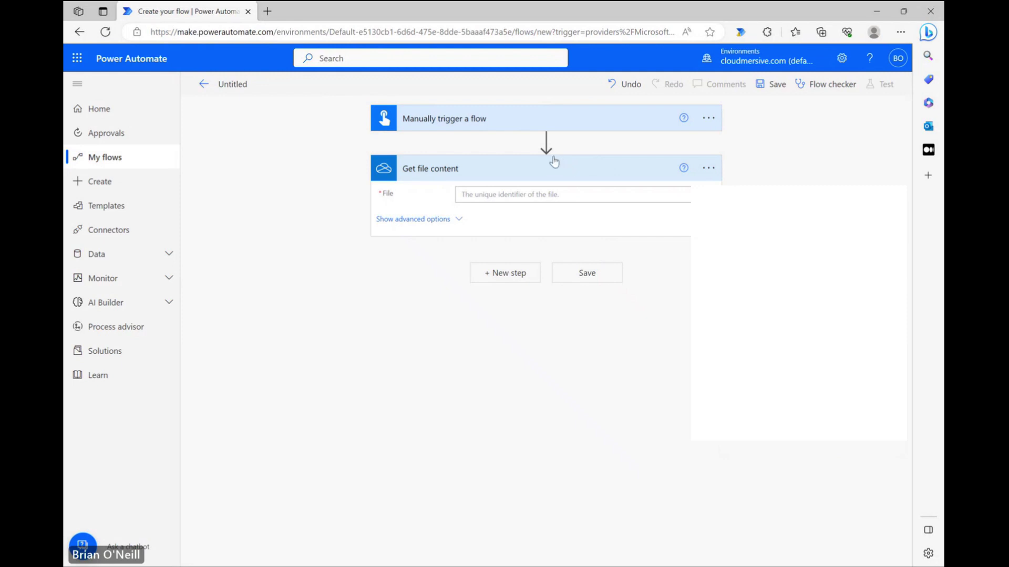
click(497, 195)
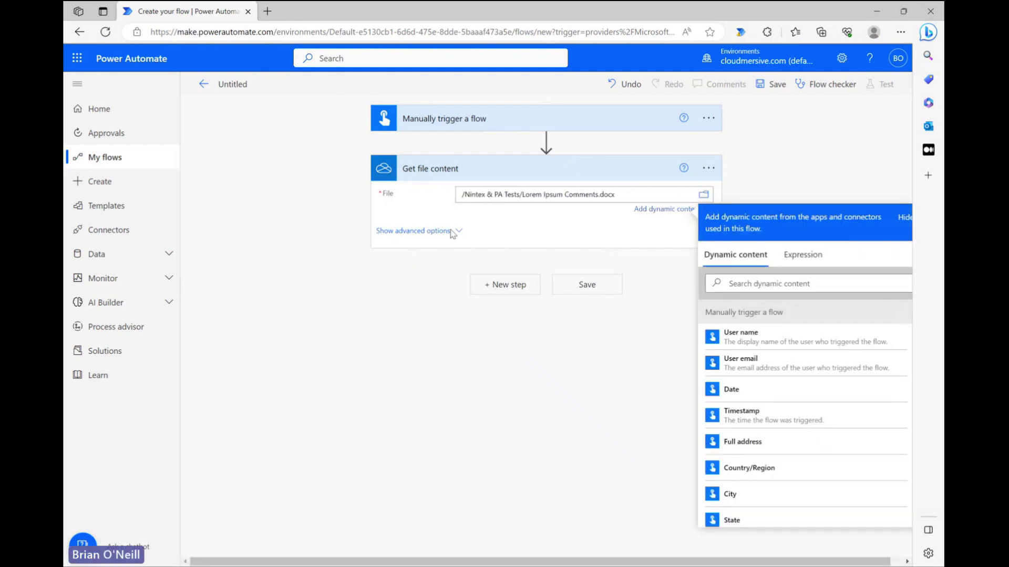
click(453, 233)
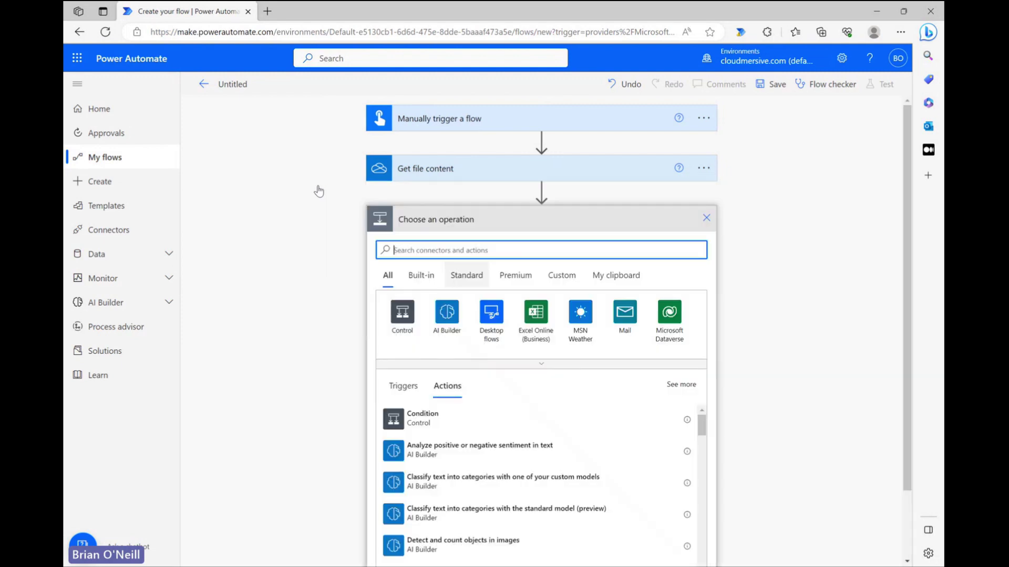
Find the Cloudmersive Document Conversion connector and show its actions for the new step.
text(cloudmersive)
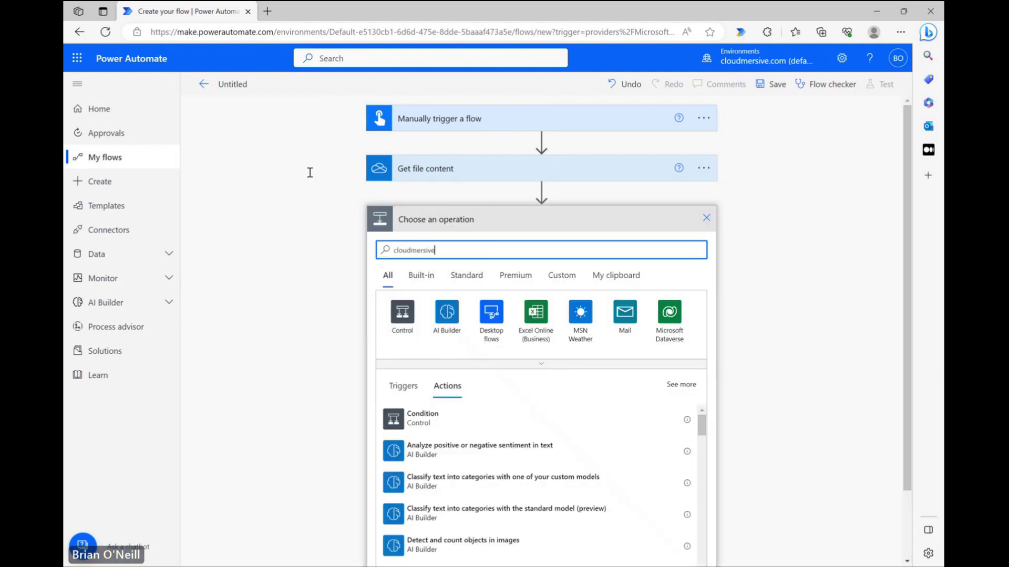
click(449, 249)
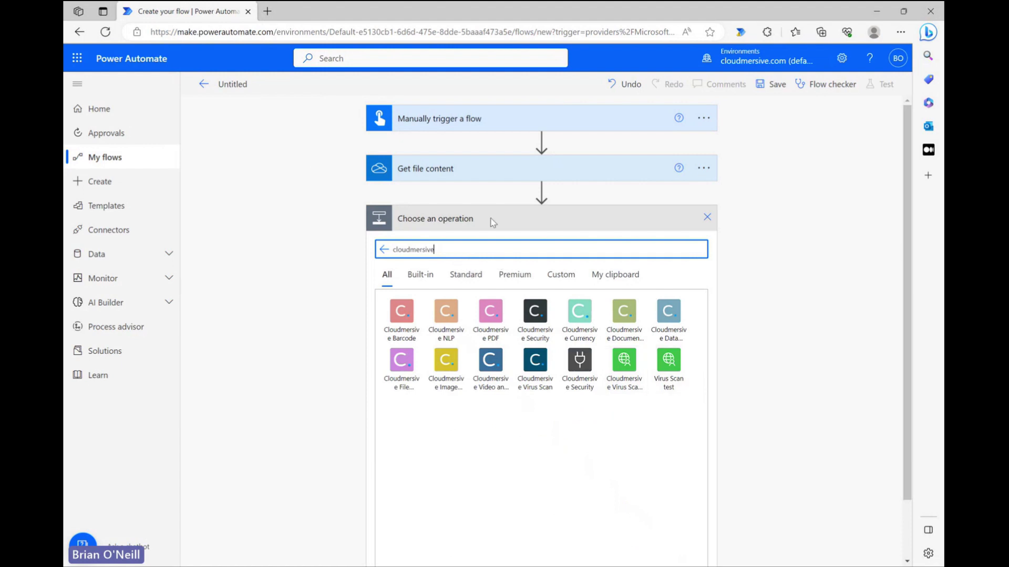
click(638, 340)
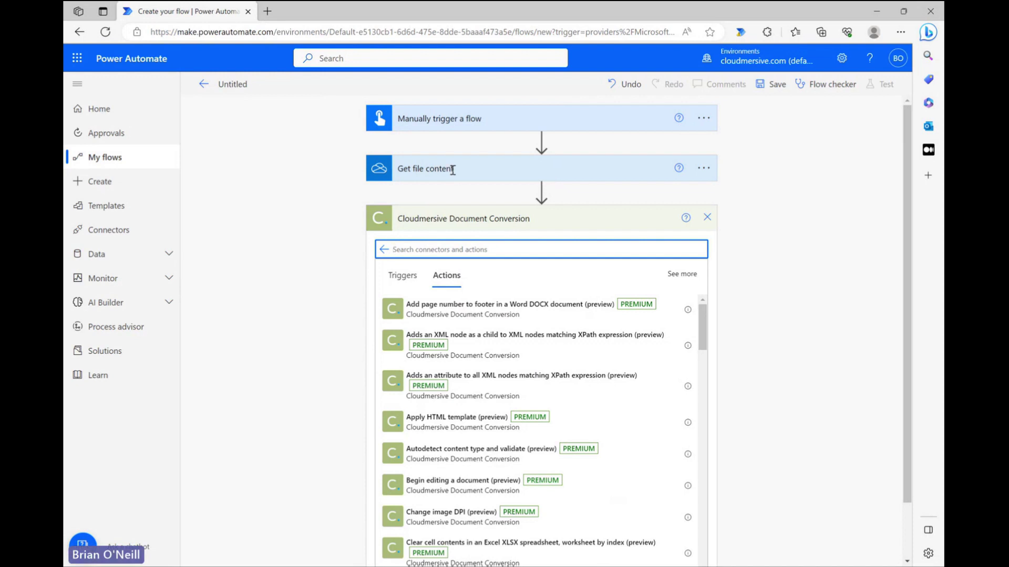
Add 'Get comments from a Word DOCX document hierarchically' with InputFileBytes = File content, InputFileUrl = file.docx.
text(get comments)
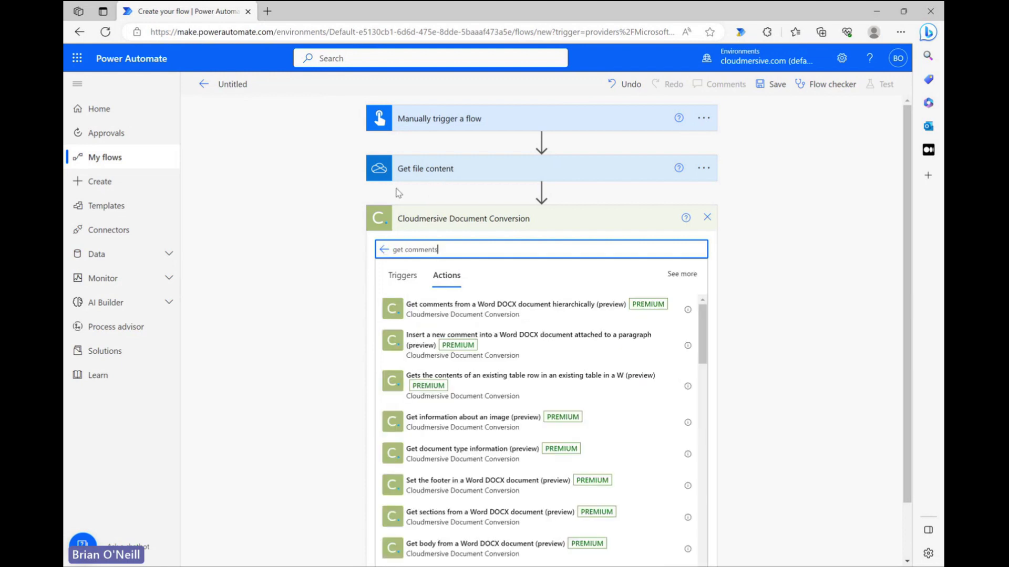
click(332, 214)
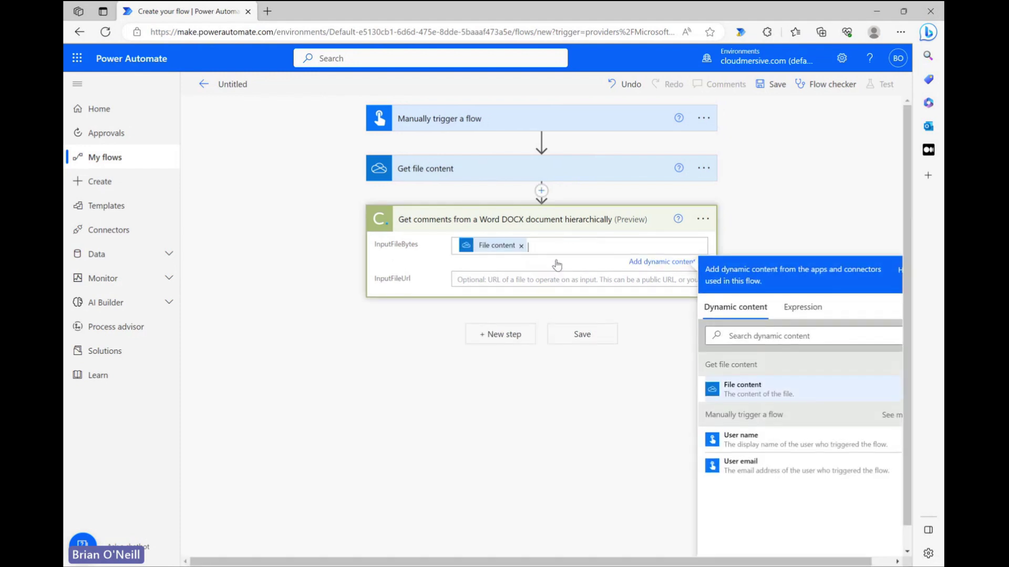
click(742, 388)
click(567, 143)
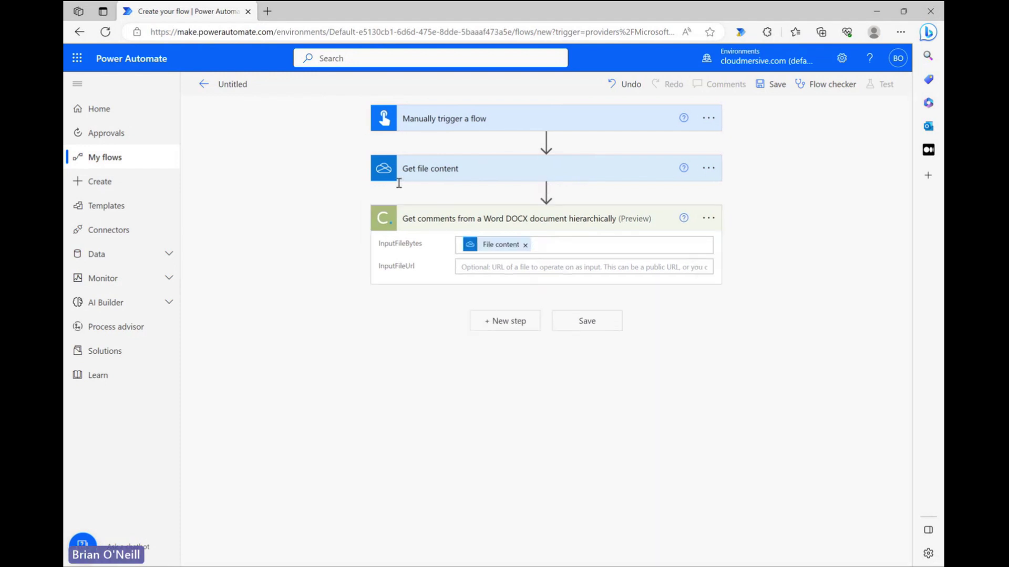
key(Tab)
text(file.docx)
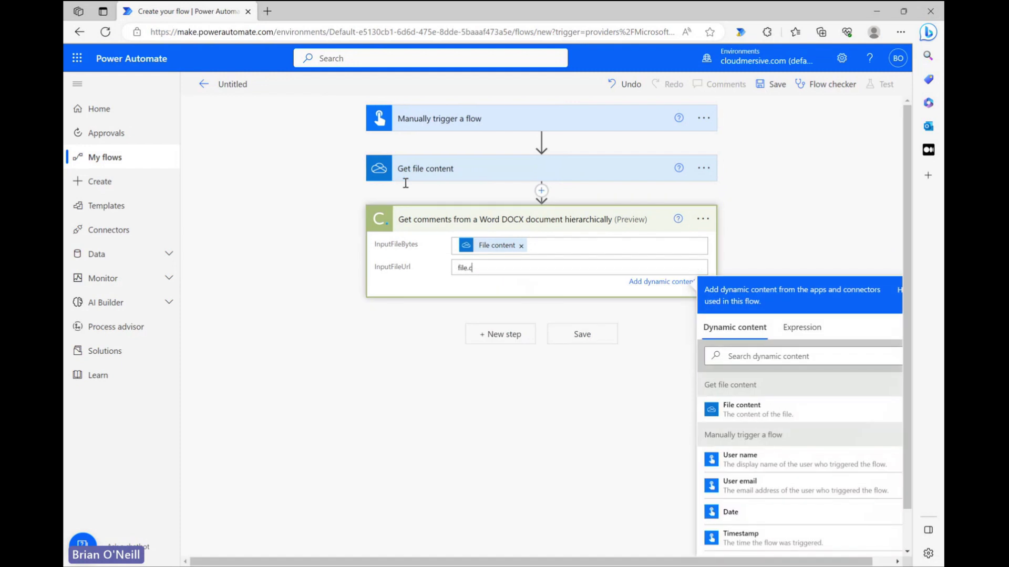
click(526, 167)
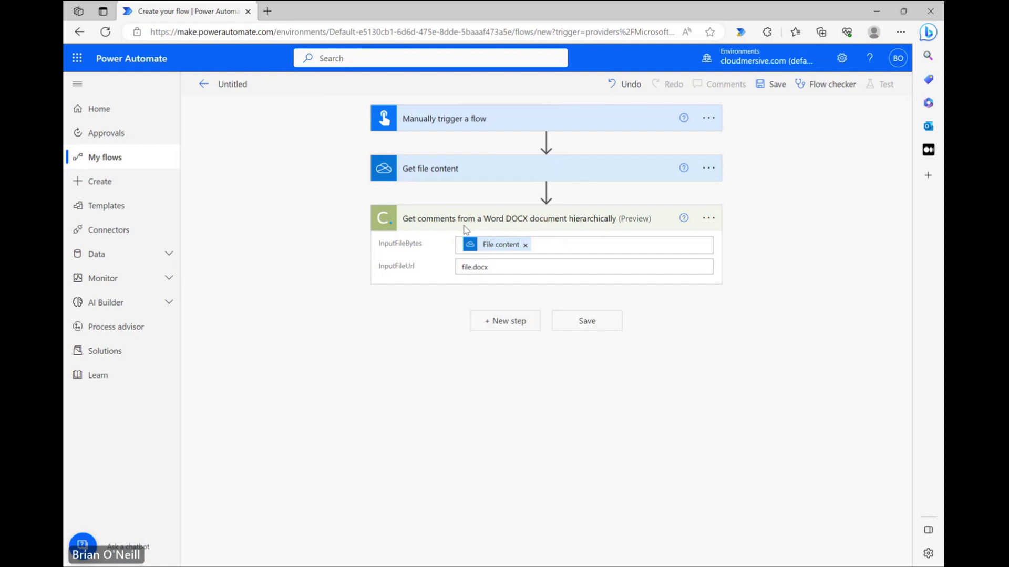
Save the flow, run a manual test, and confirm all three steps succeed.
key(ctrl+s)
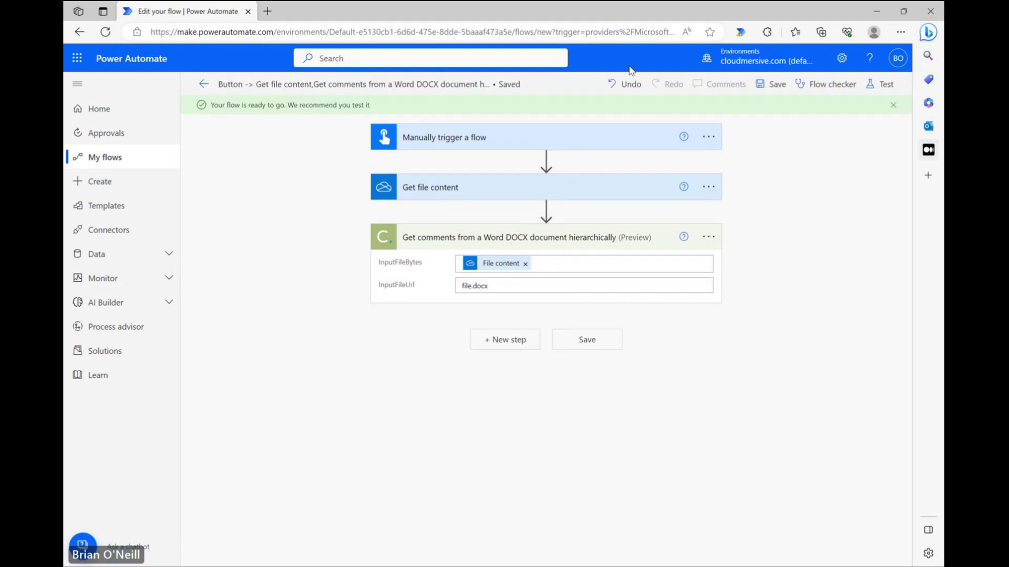
key(Return)
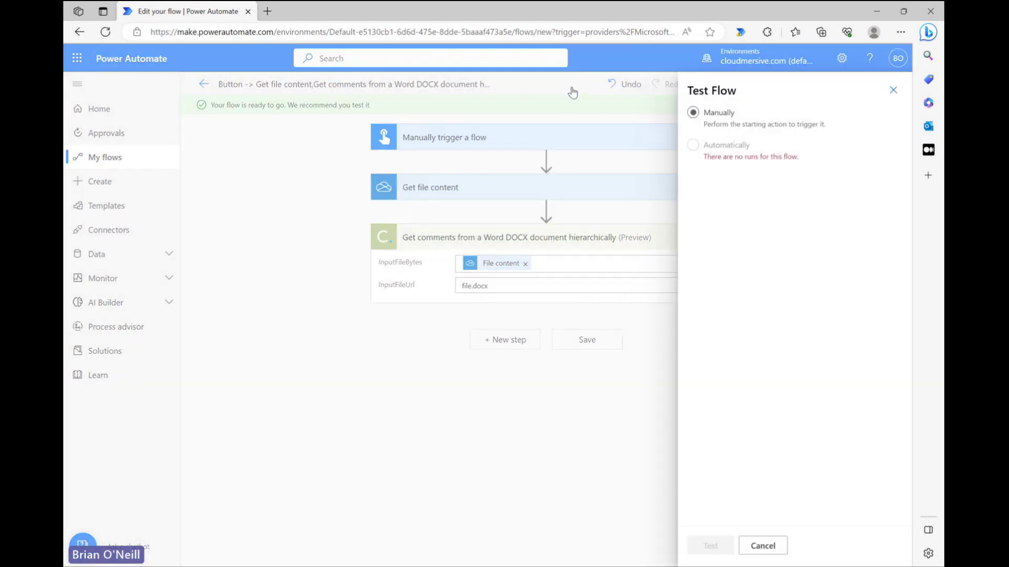
key(Return)
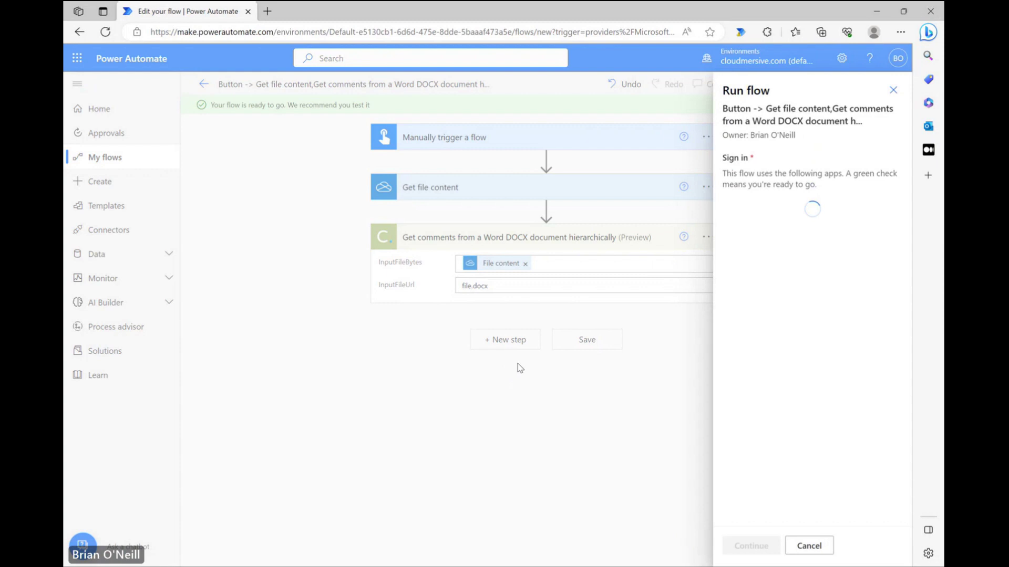
key(Return)
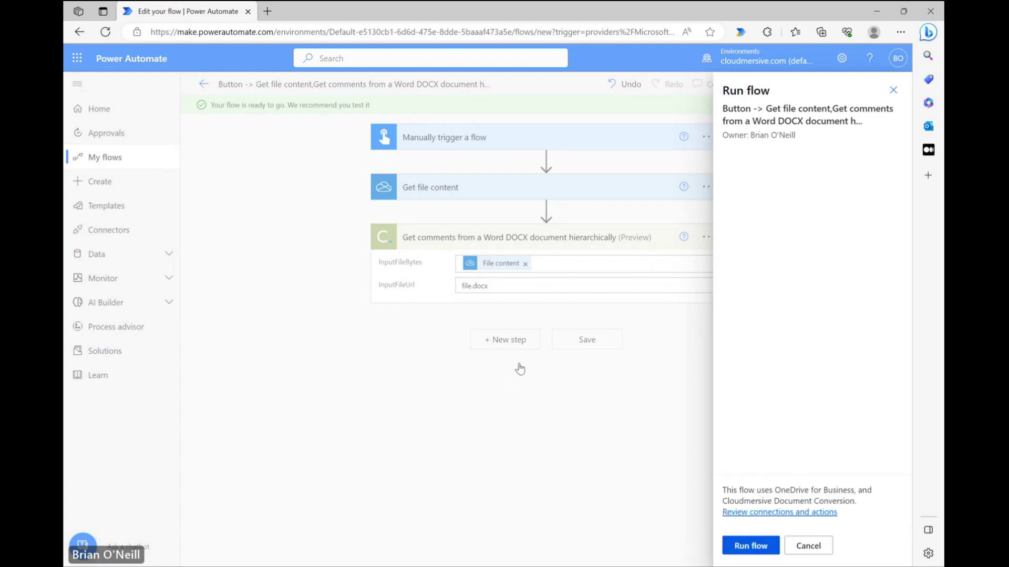
key(Return)
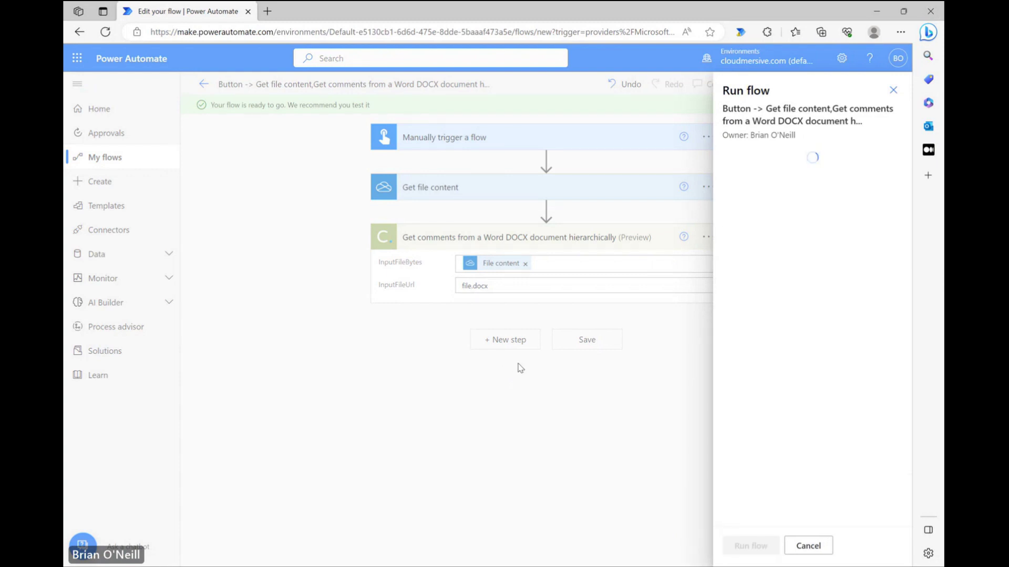
key(Return)
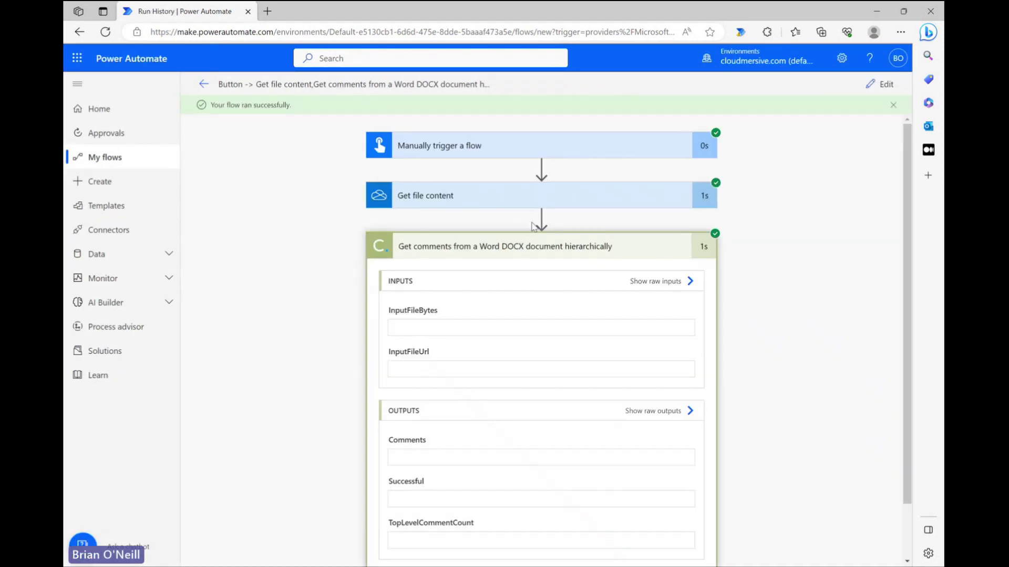
Read the first comment's Author, CommentText, CommentDate and ReplyChildComments in the output JSON.
scroll(477, 258, down, 2)
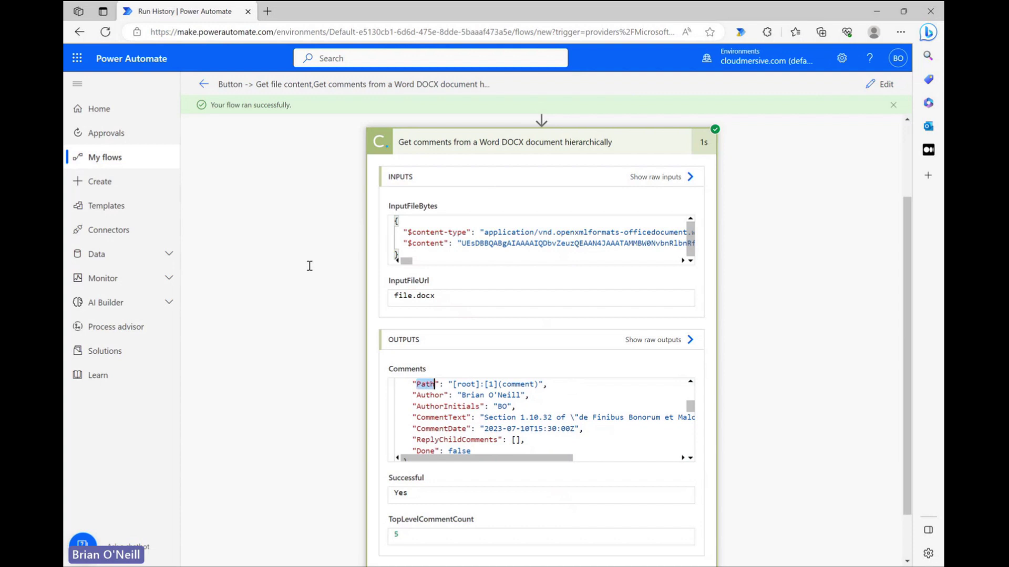
key(Down)
key(ctrl+Right)
key(Down)
key(Down)
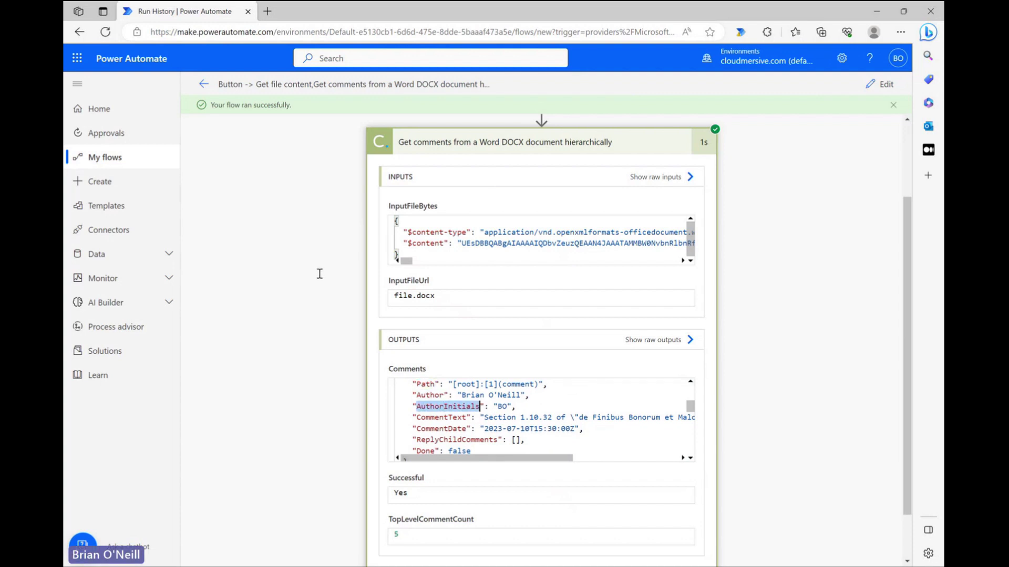
key(ctrl+Right)
key(Left)
key(Left)
key(Left)
key(Left)
key(Left)
key(Left)
key(Left)
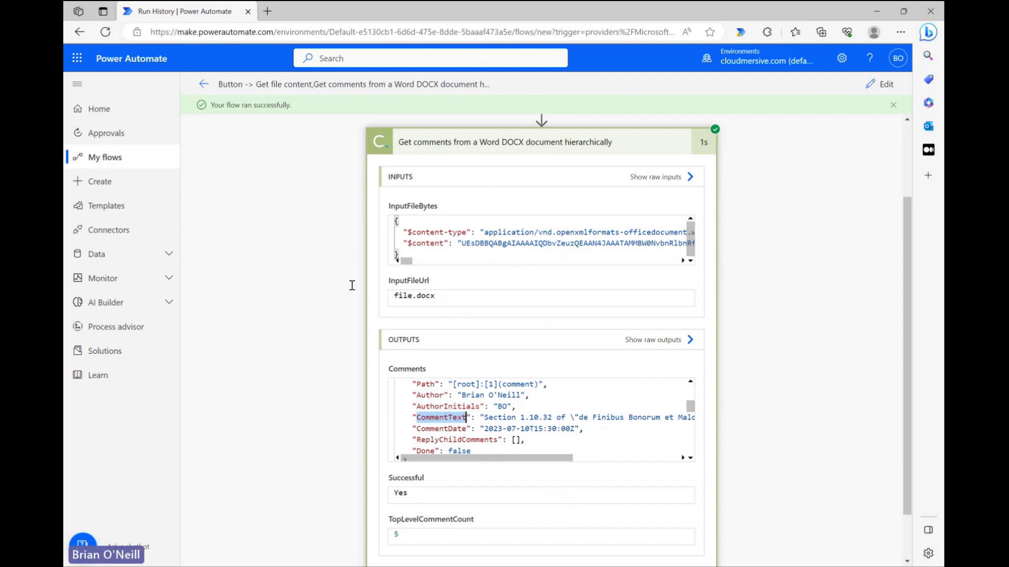
key(Down)
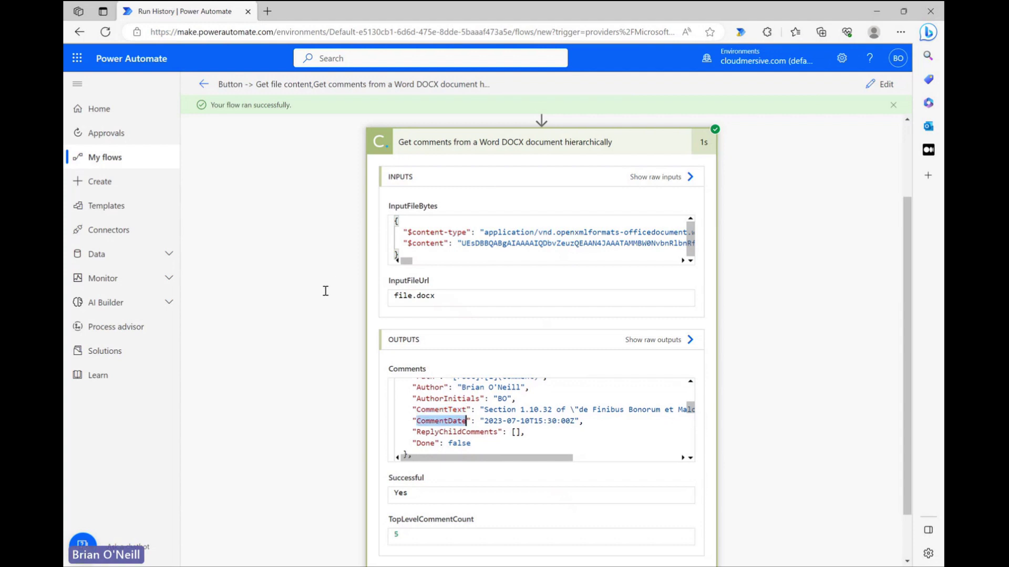
key(Down)
key(ctrl+Right)
Move through the Comments output to view the next comments' details.
key(End)
key(ctrl+Down)
key(ctrl+Down)
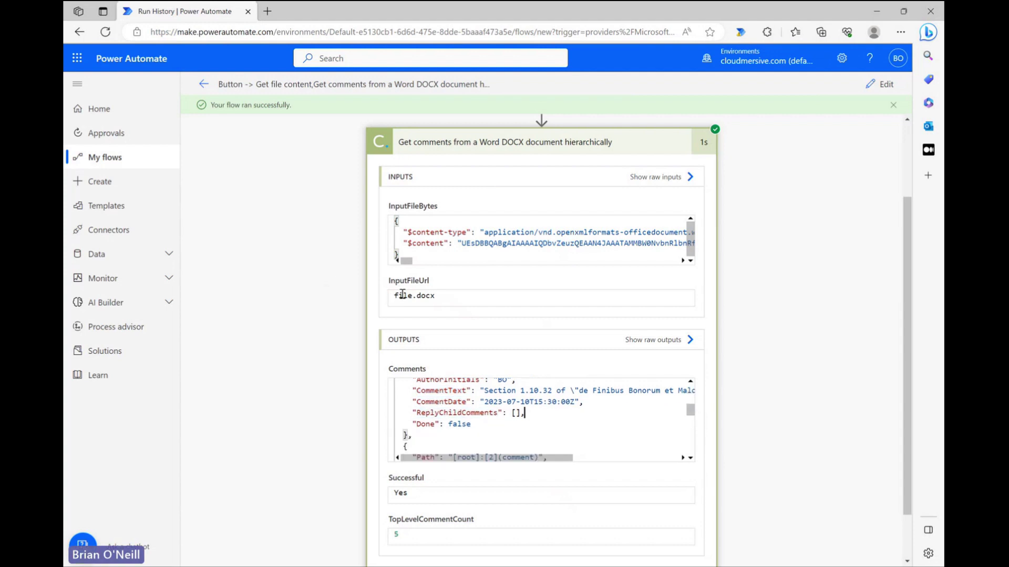
key(Down)
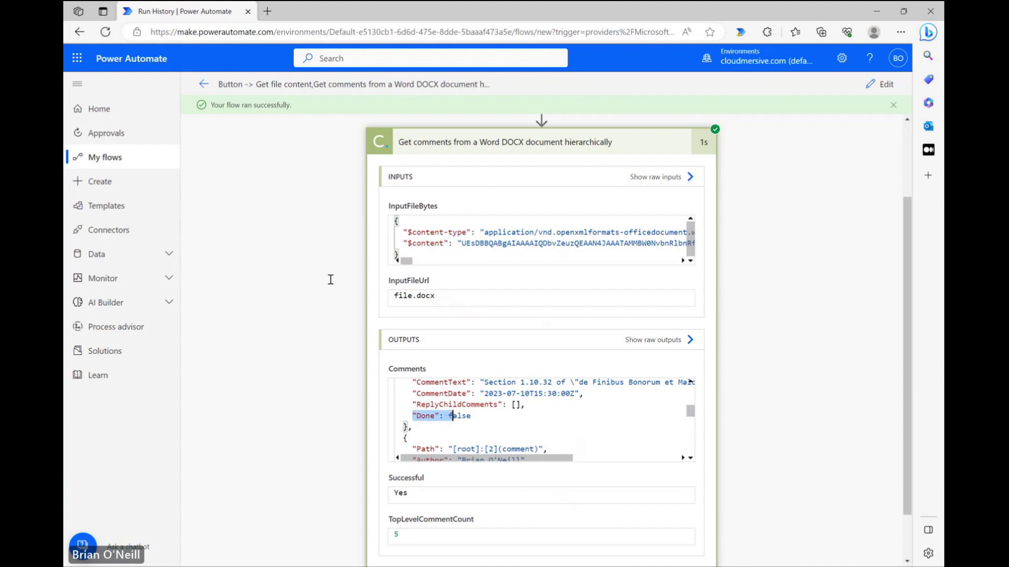
key(Down)
key(ctrl+Down)
key(ctrl+Down)
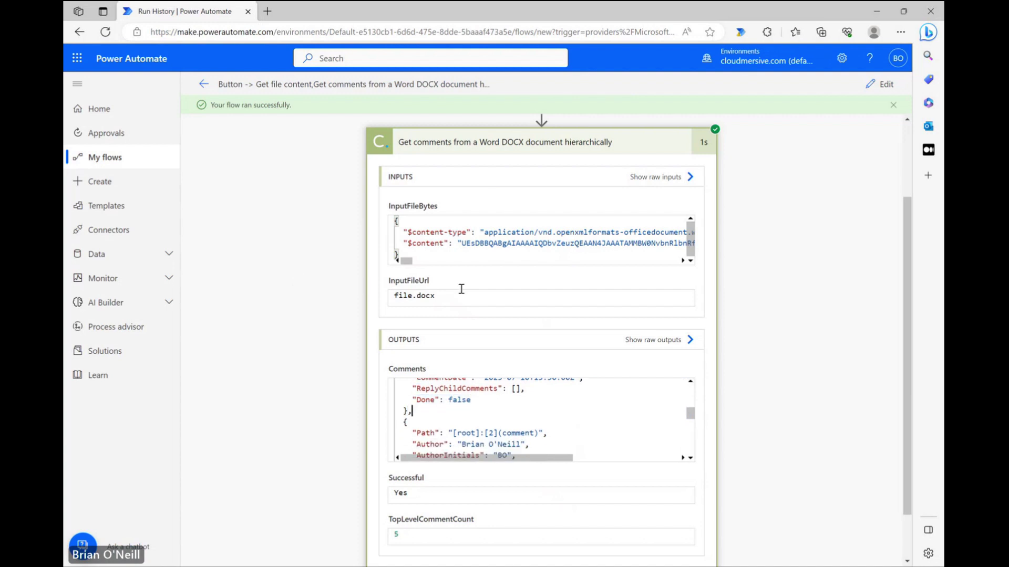
key(ctrl+Down)
key(ctrl+Down)
key(ctrl+Down)
key(ctrl+Down)
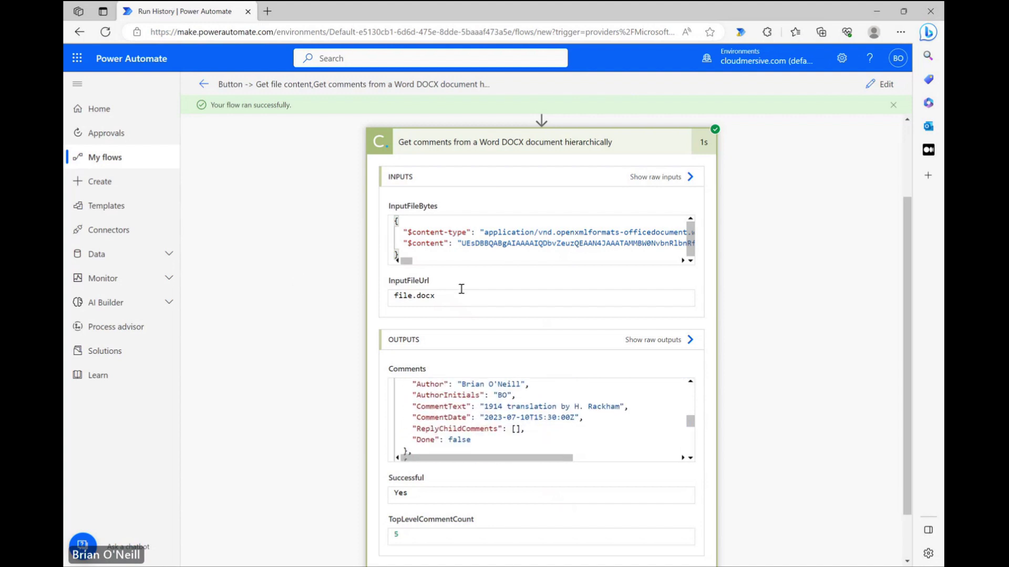
key(ctrl+Down)
key(ctrl+Down)
scroll(465, 344, down, 1)
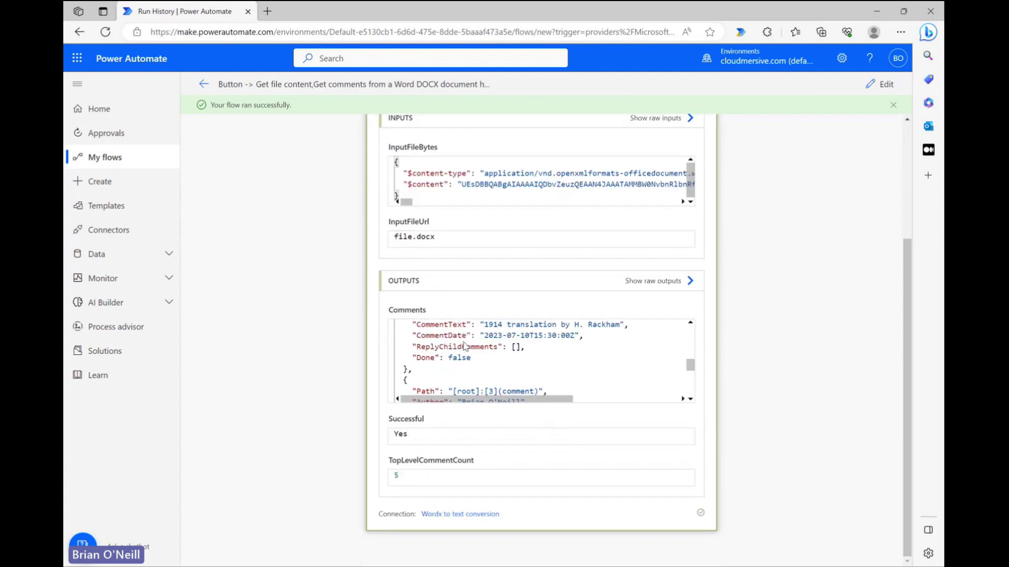
key(Tab)
key(Right)
scroll(454, 303, up, 1)
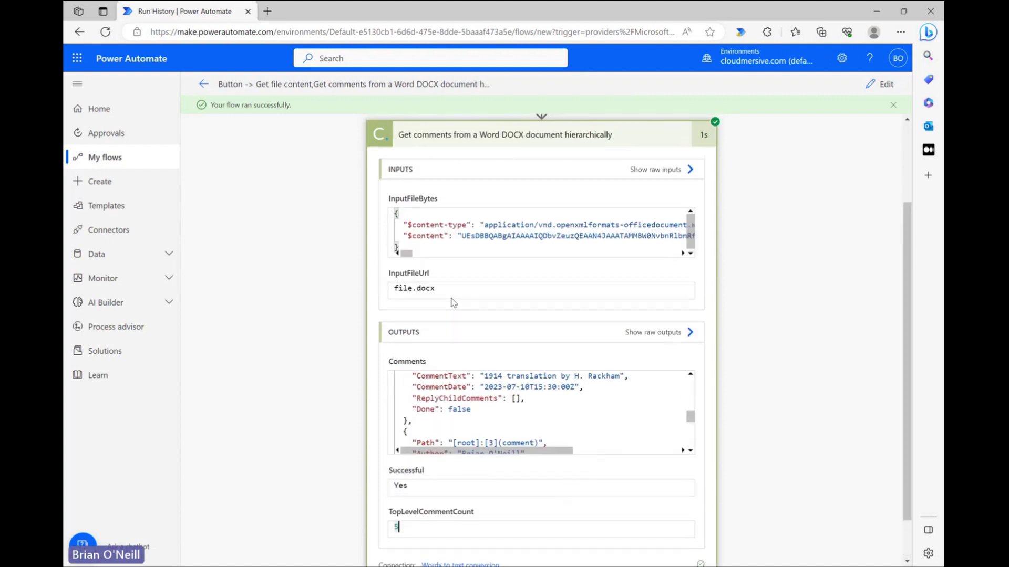
scroll(453, 303, down, 1)
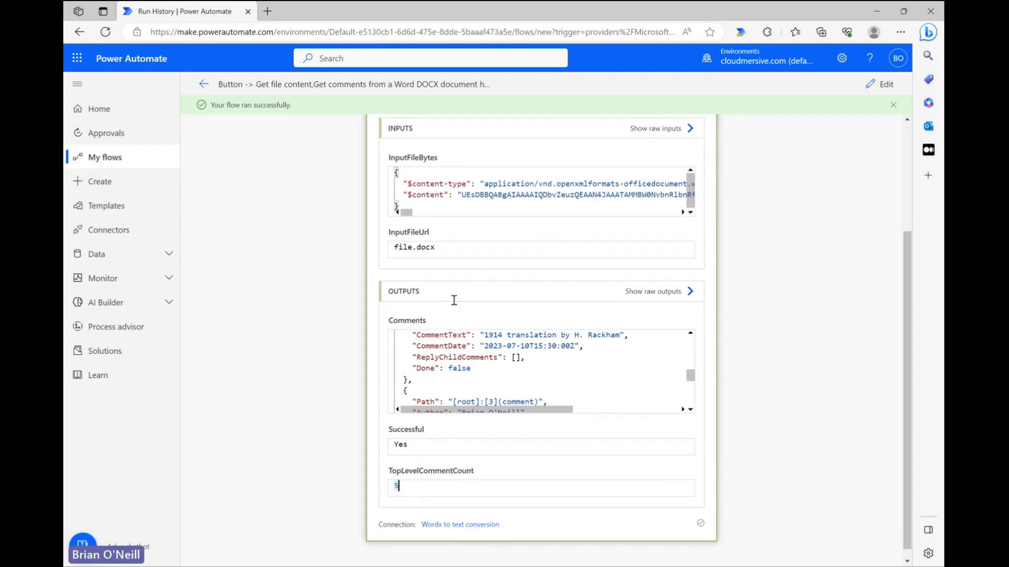